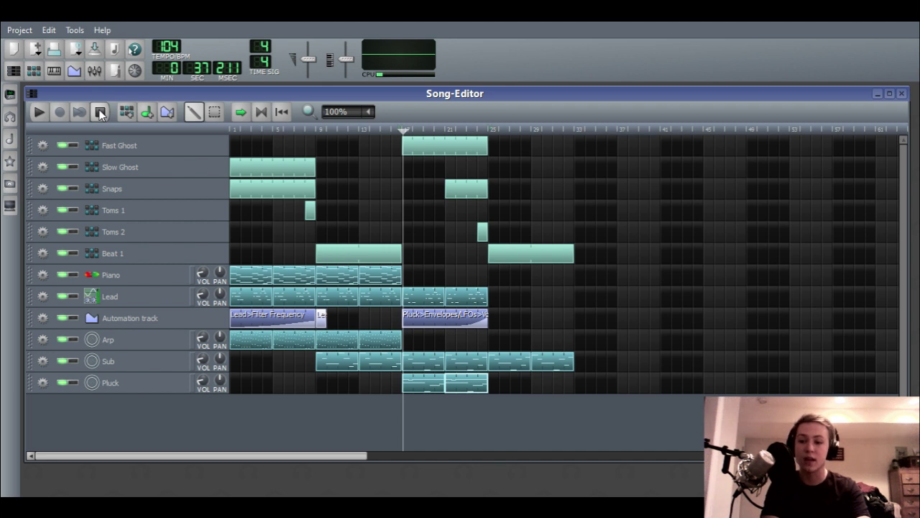
Play the song from the start, stop it, and look at the Fast Ghost pattern in the Beat+Bassline Editor
left_click(230, 130)
left_click(41, 114)
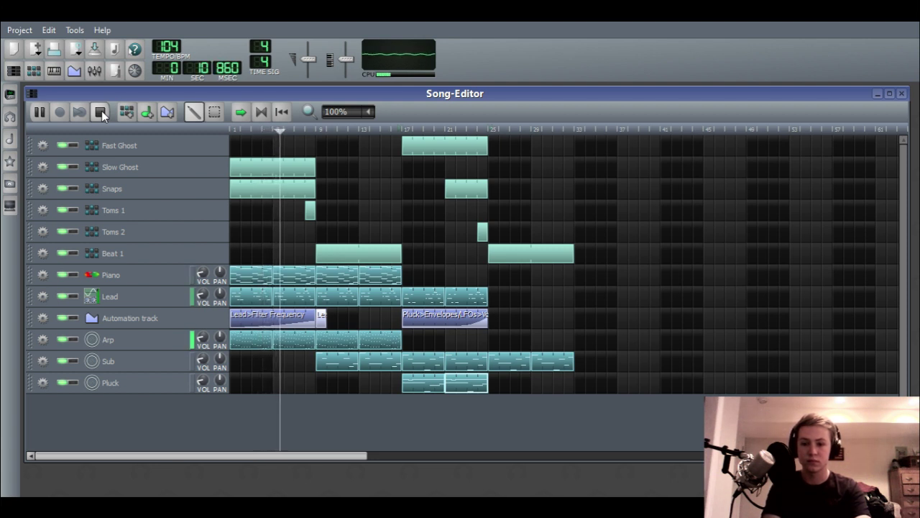
left_click(101, 111)
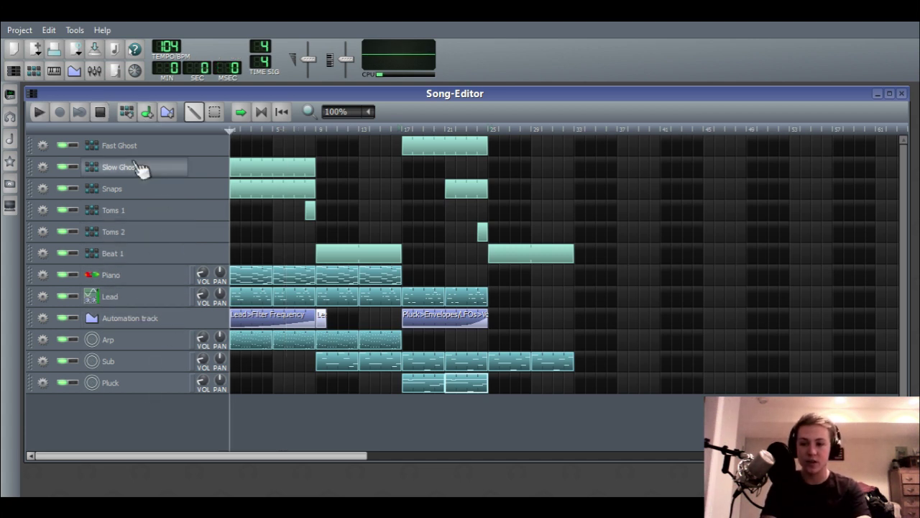
left_click(34, 70)
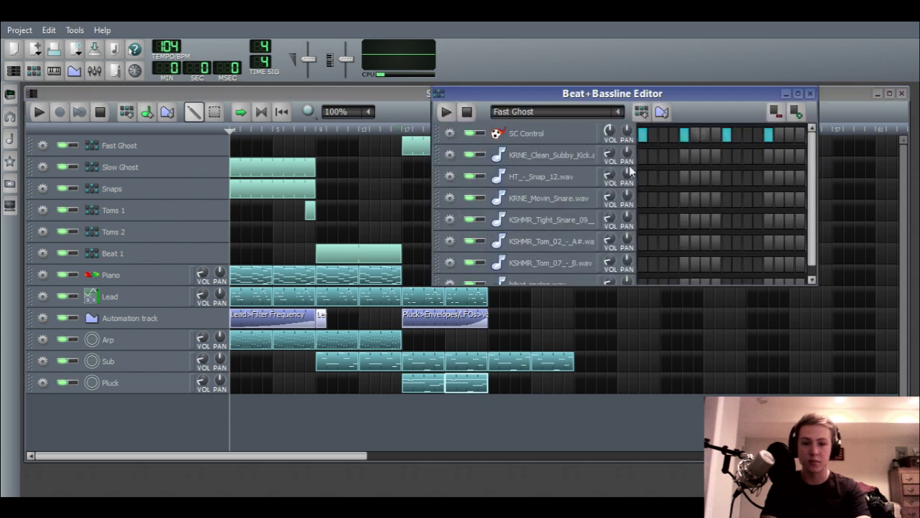
left_click(810, 94)
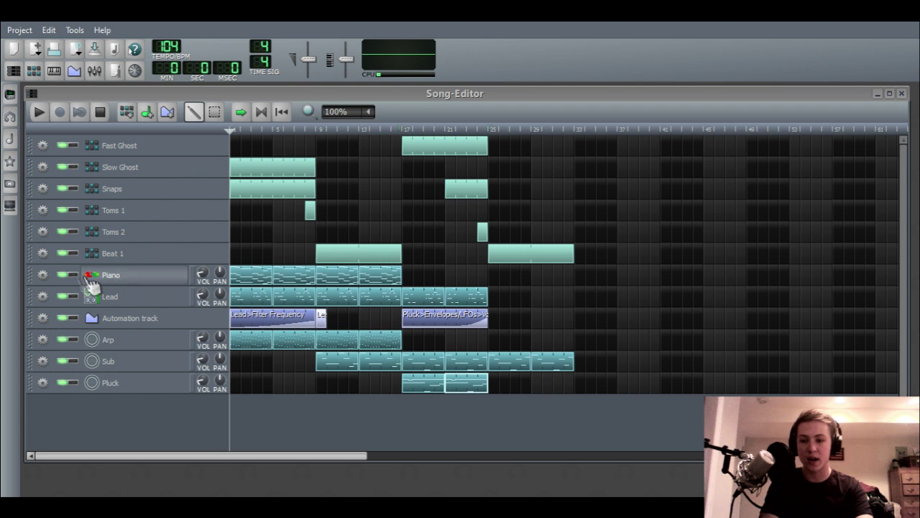
Pan the Piano track to the left and the Arp track to the right, auditioning each change from the song start
left_click(235, 287)
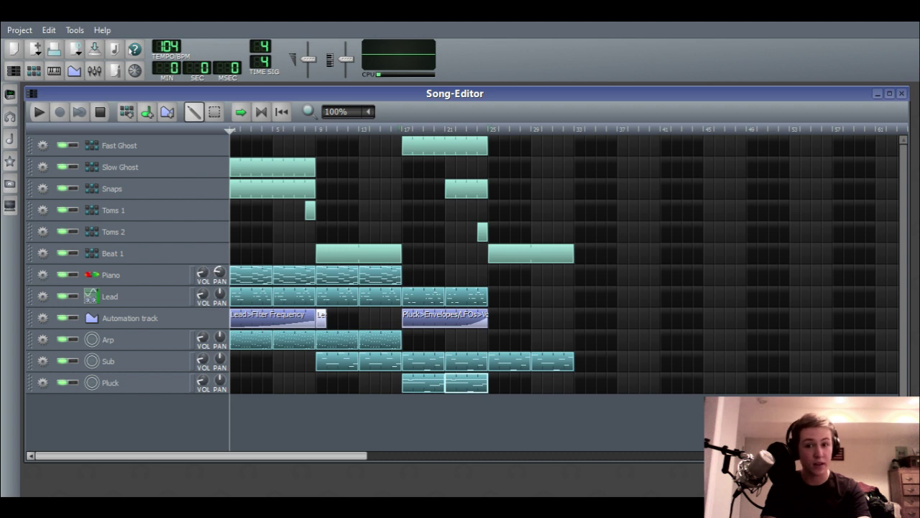
left_click(40, 111)
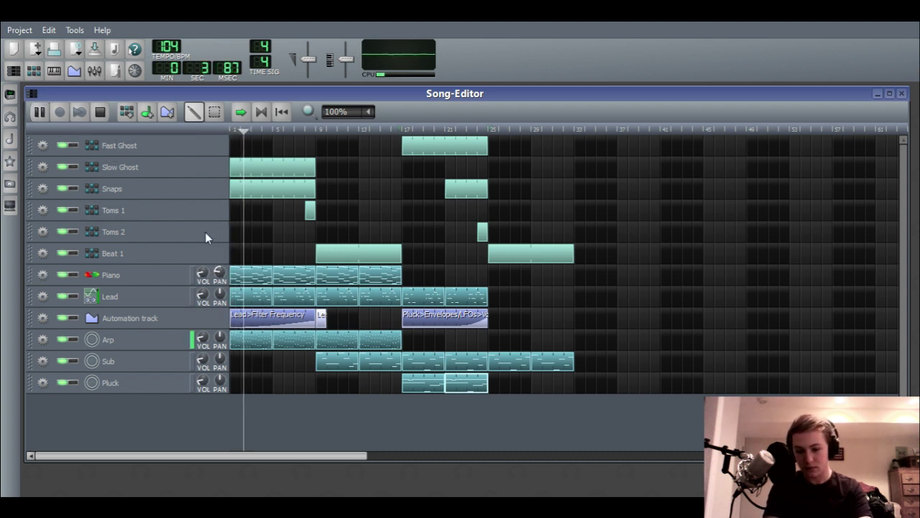
left_click(102, 111)
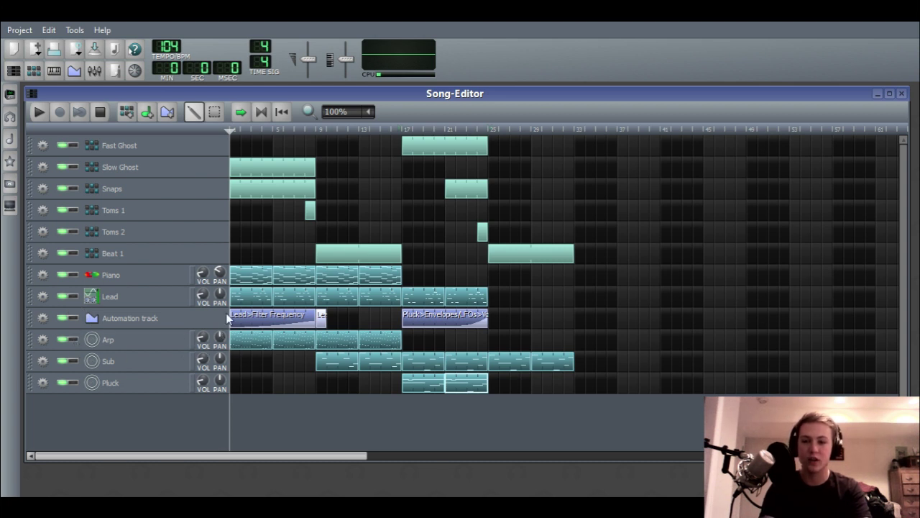
key("space")
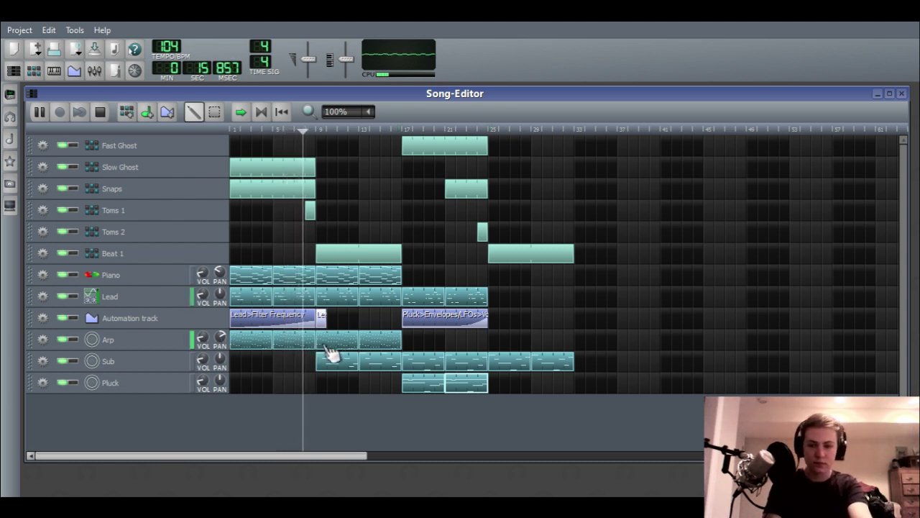
left_click(100, 113)
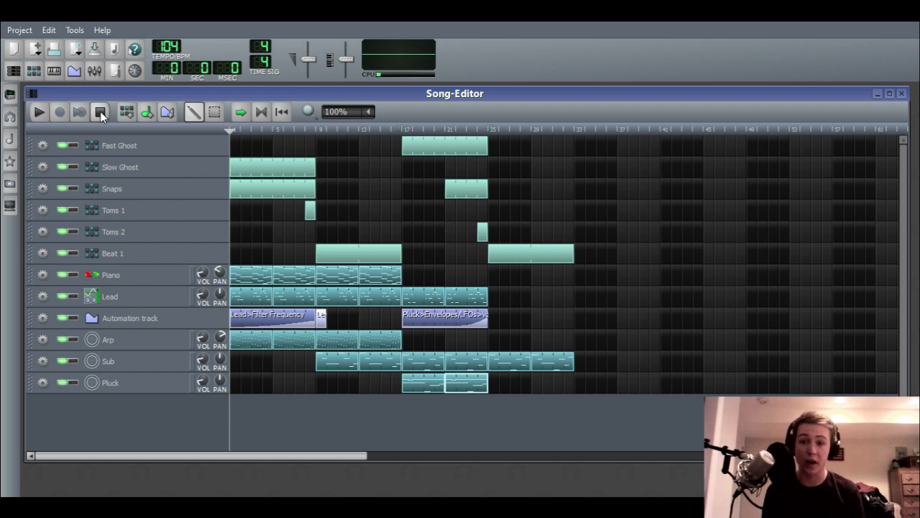
Examine the note panning of the second Pluck pattern and play the song briefly from bar 21
left_click(446, 130)
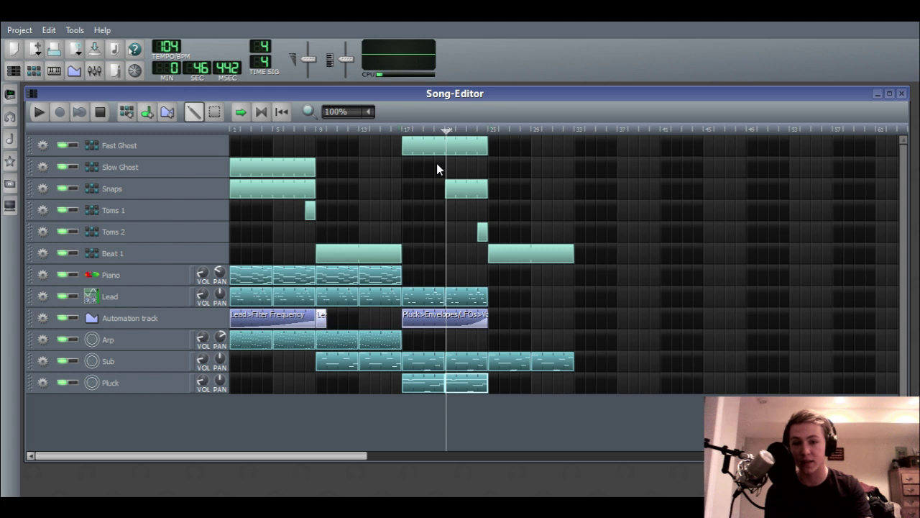
double_click(464, 386)
left_click_drag(253, 147, 263, 118)
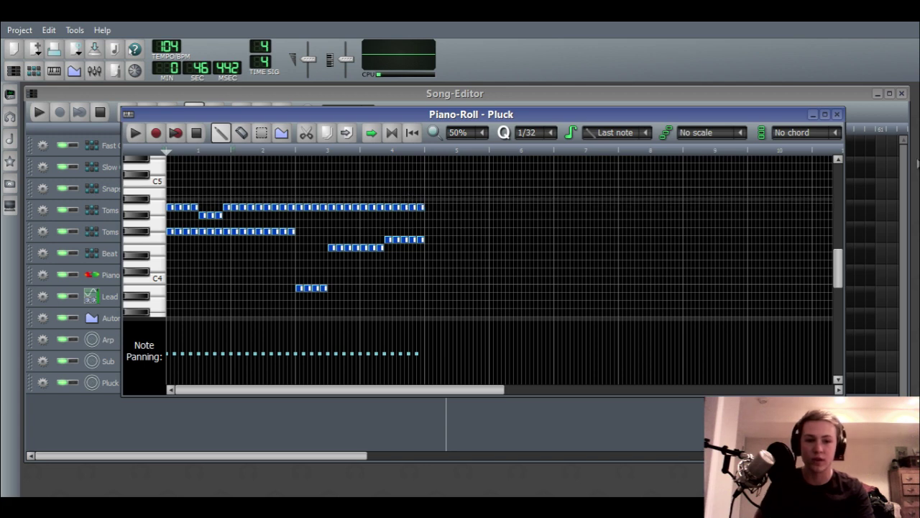
left_click(838, 115)
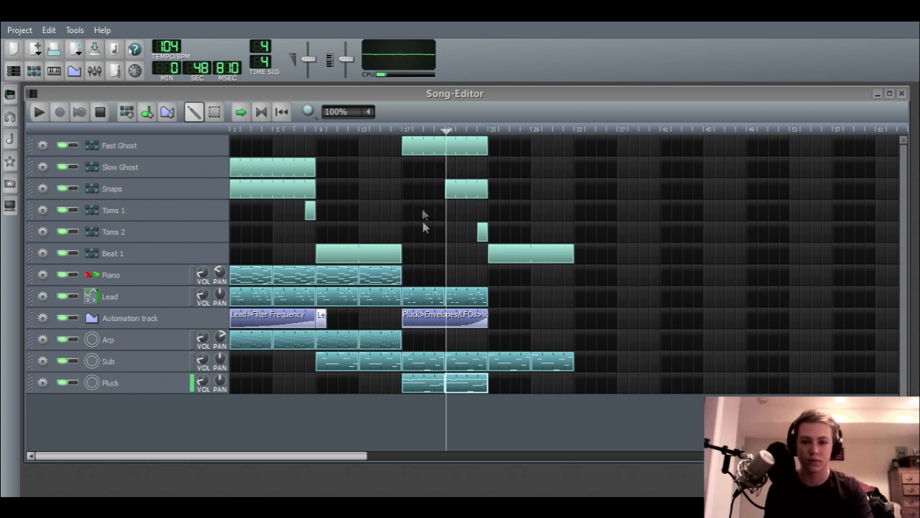
left_click(104, 111)
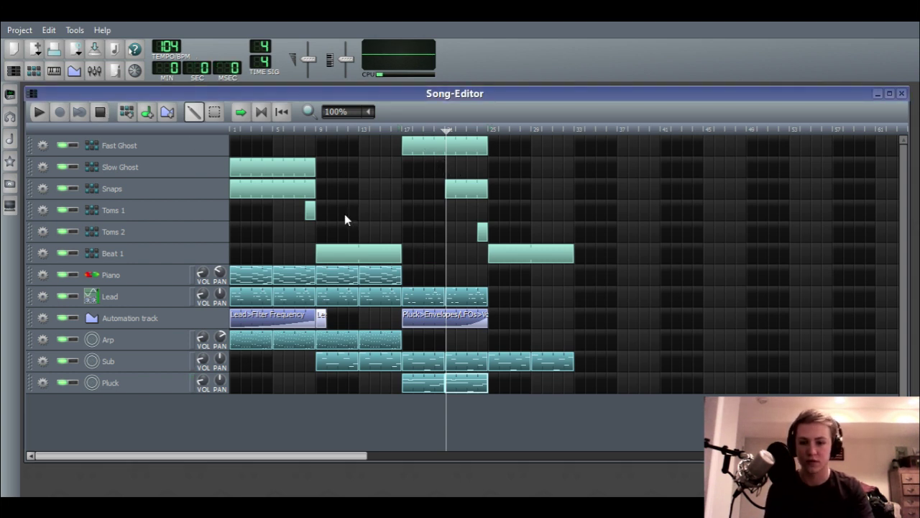
Play the first Pluck pattern in the Piano-Roll and examine how its notes are panned
double_click(436, 386)
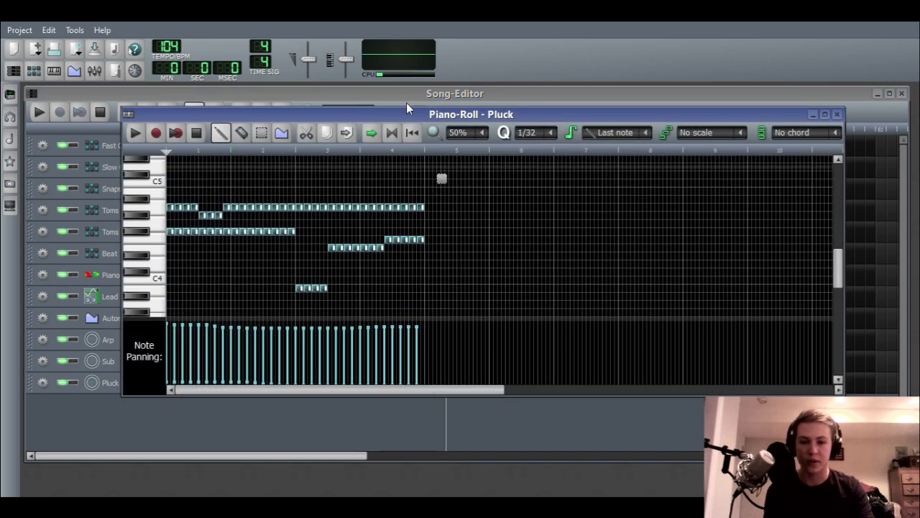
left_click(137, 134)
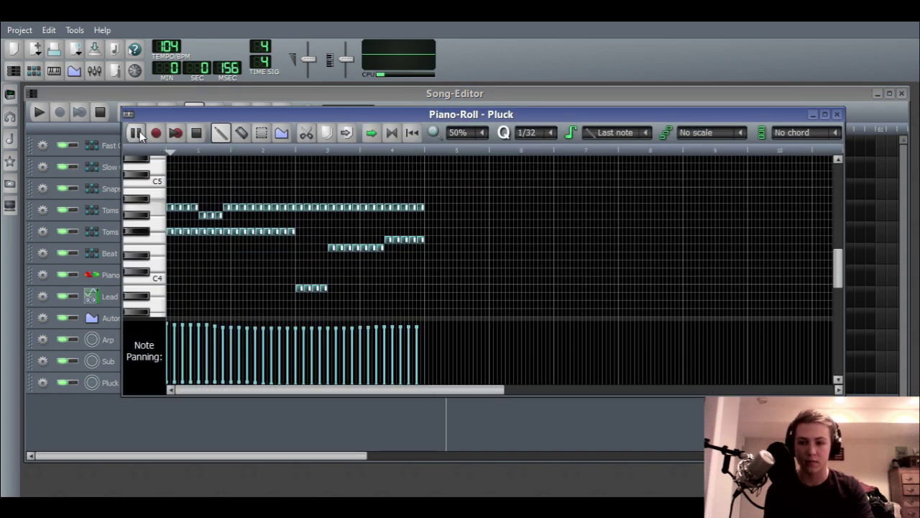
left_click(200, 134)
left_click(838, 114)
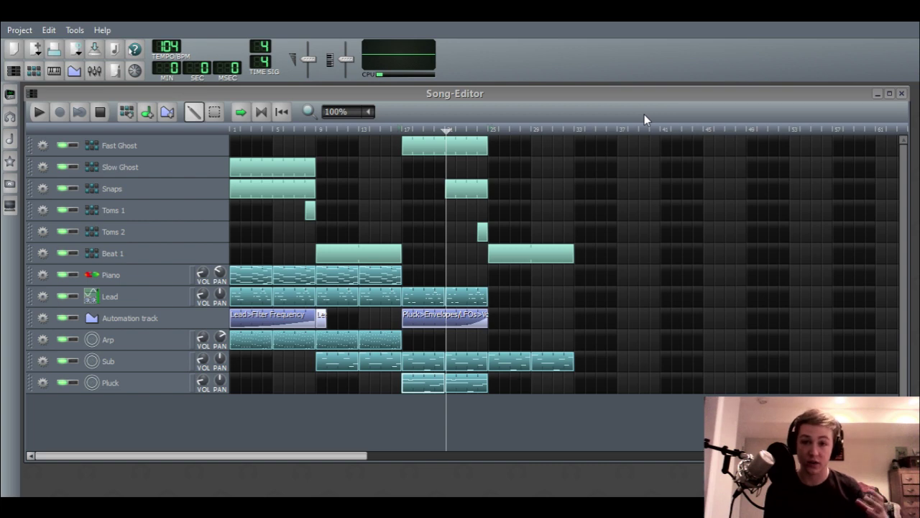
double_click(432, 383)
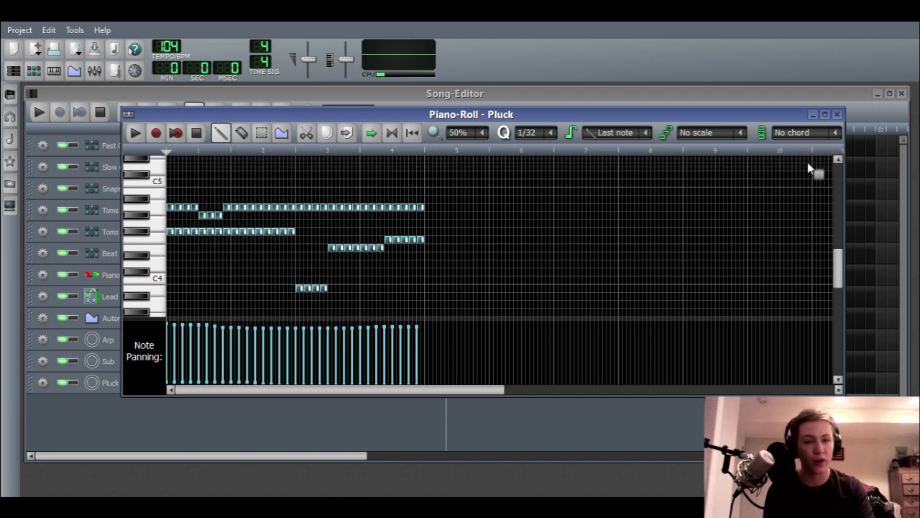
left_click(837, 114)
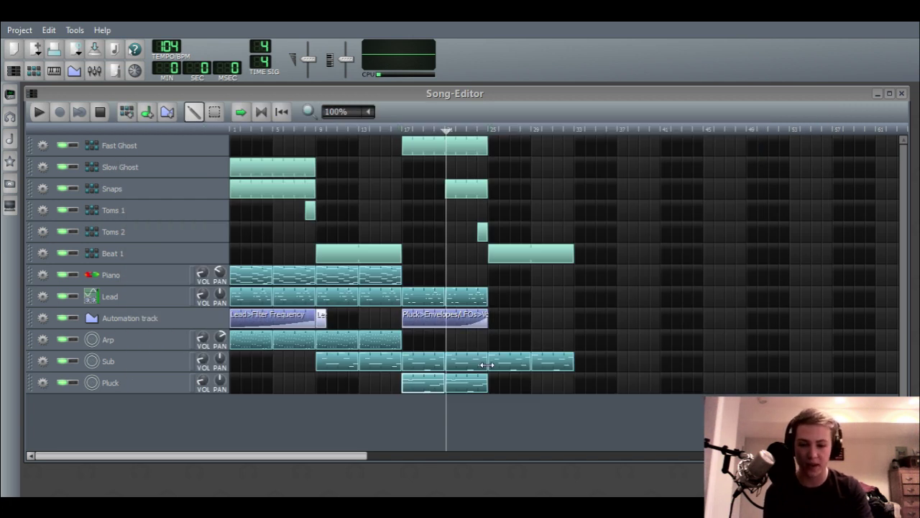
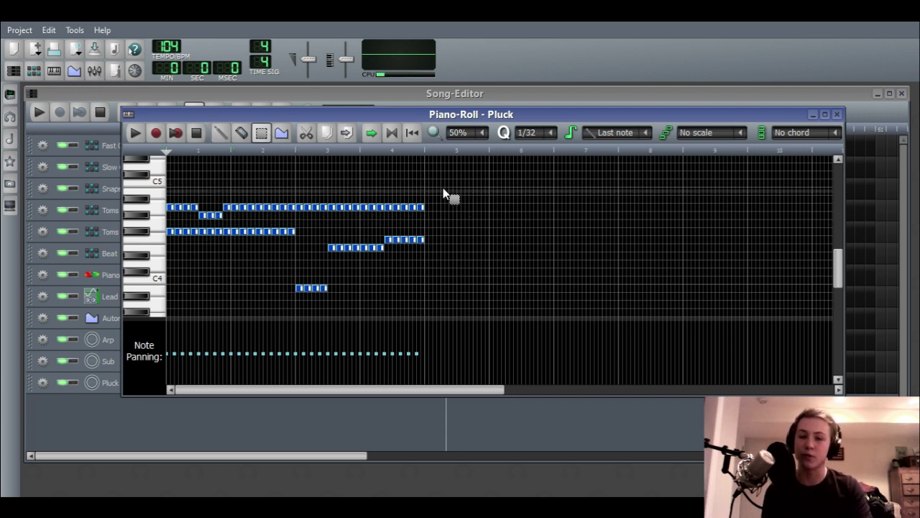
In the second Pluck pattern, select only the upper row of notes and set their note panning fully left
left_click_drag(431, 224, 183, 403)
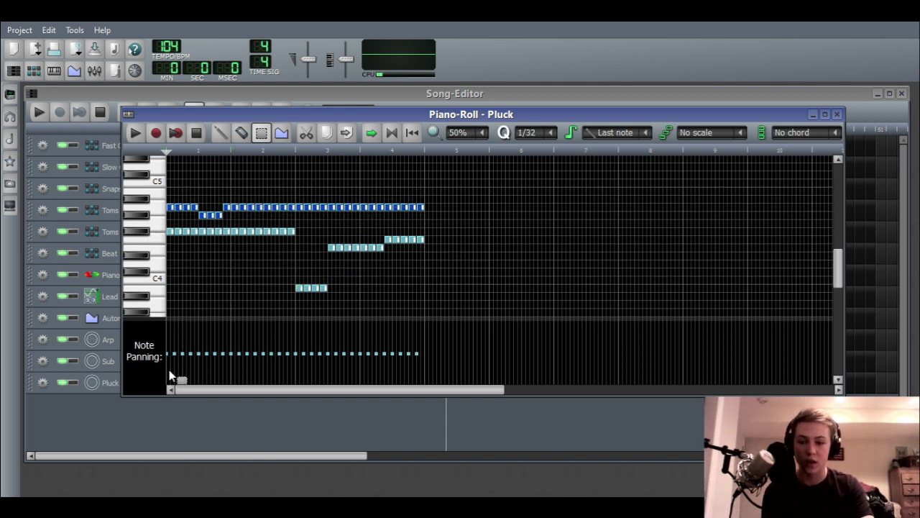
left_click(148, 360)
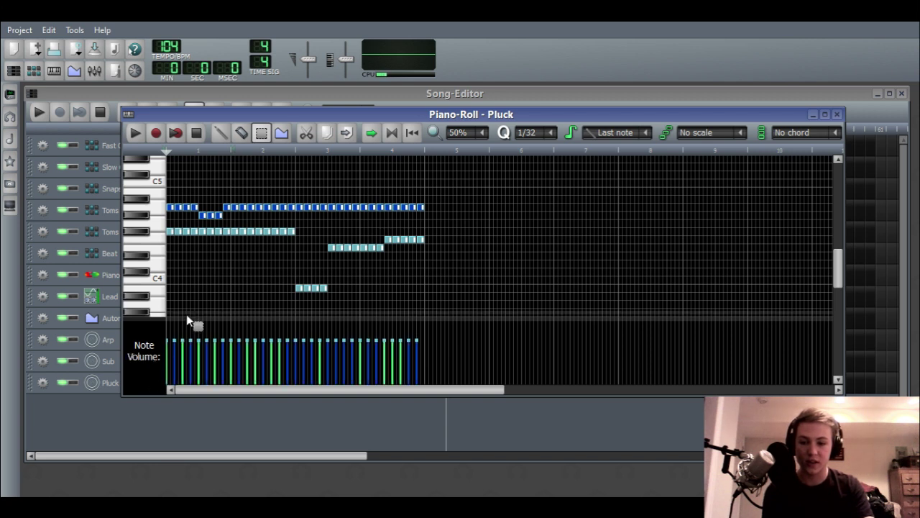
left_click(148, 360)
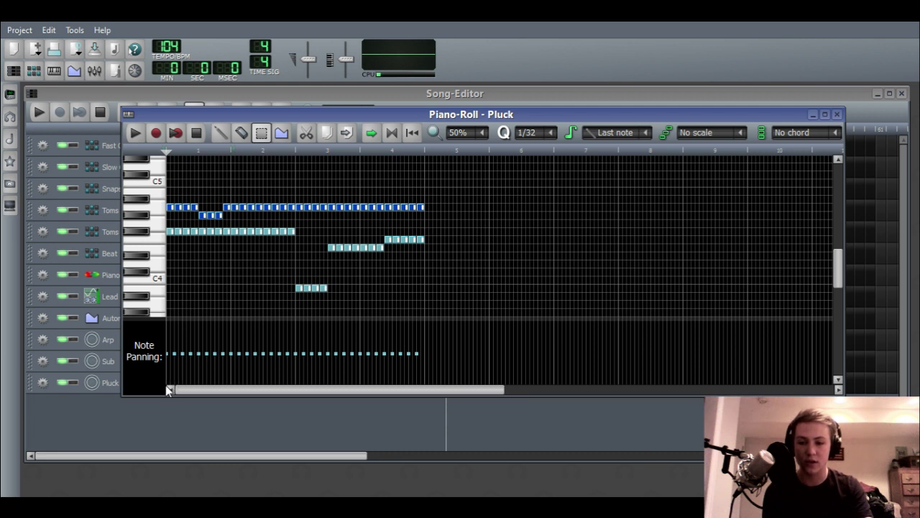
left_click(166, 386)
left_click(164, 382)
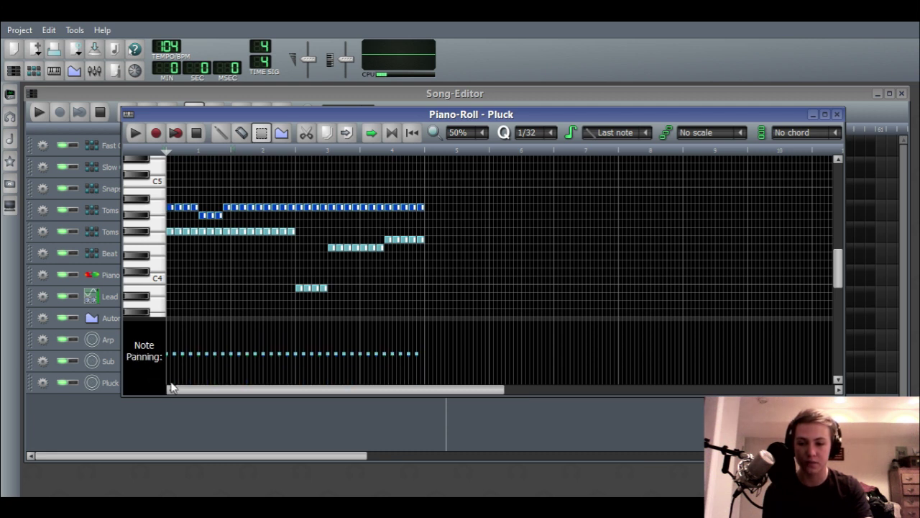
left_click_drag(172, 391, 243, 394)
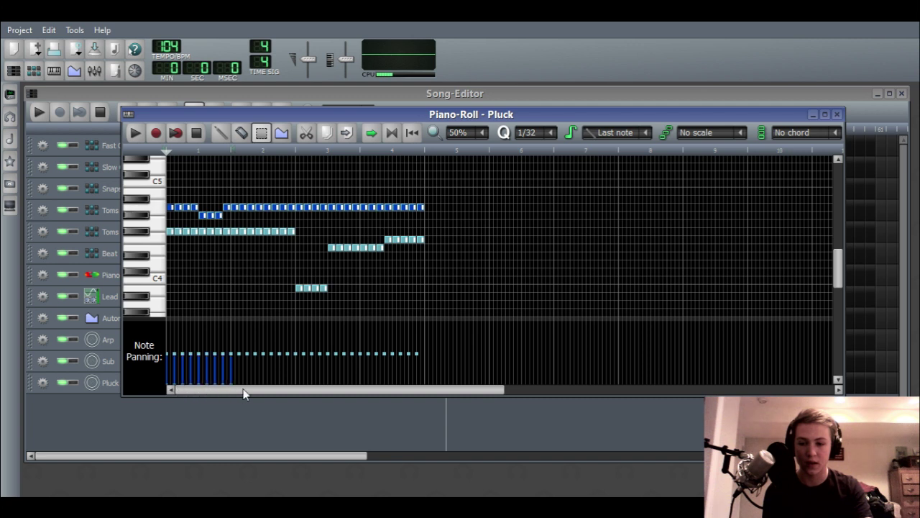
left_click_drag(417, 401, 348, 399)
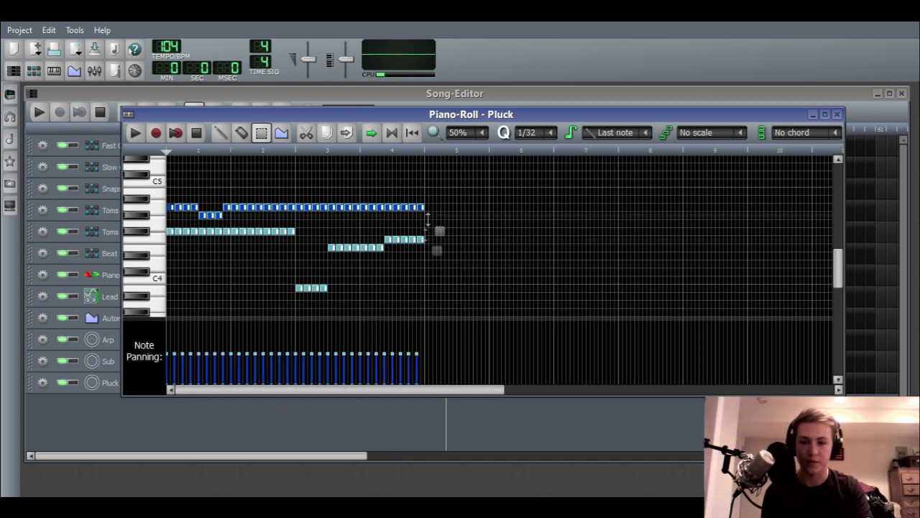
Play the second Pluck pattern to hear the panned upper notes and check its note volumes
key("space")
key("space")
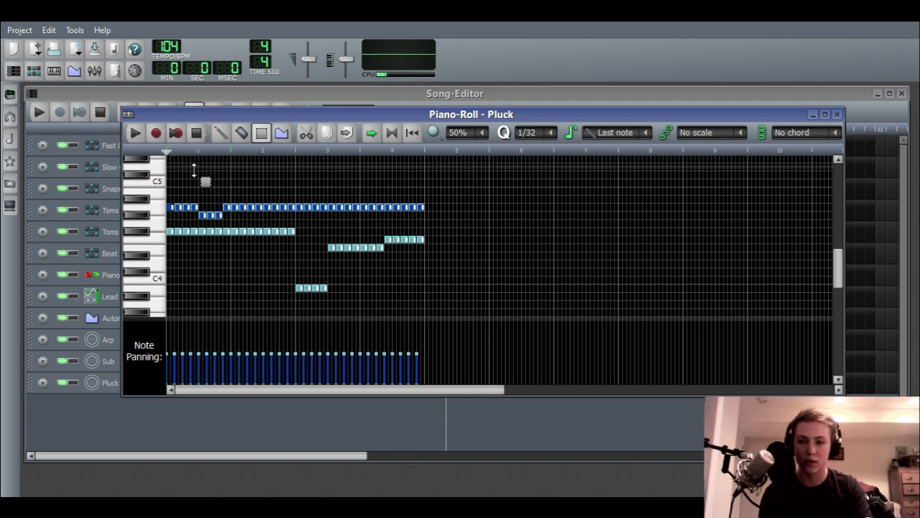
key("space")
key("space")
left_click(209, 182)
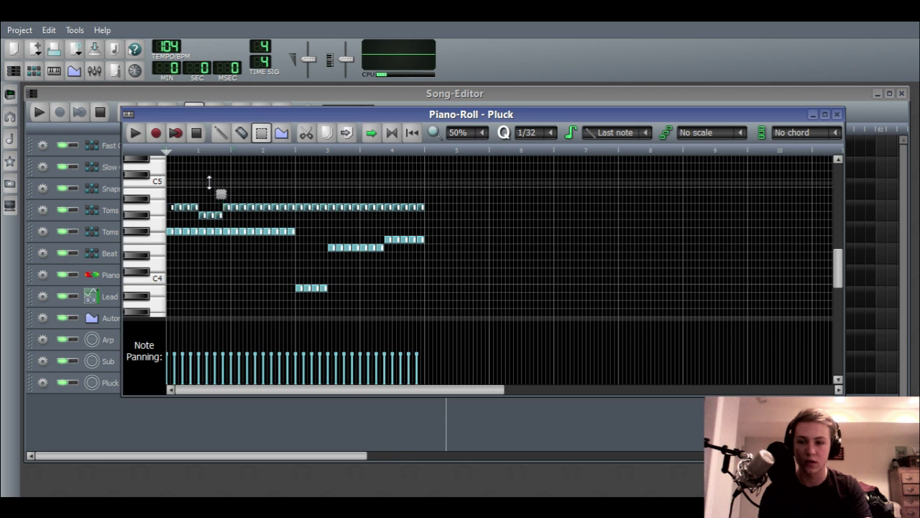
left_click(173, 207)
left_click(151, 363)
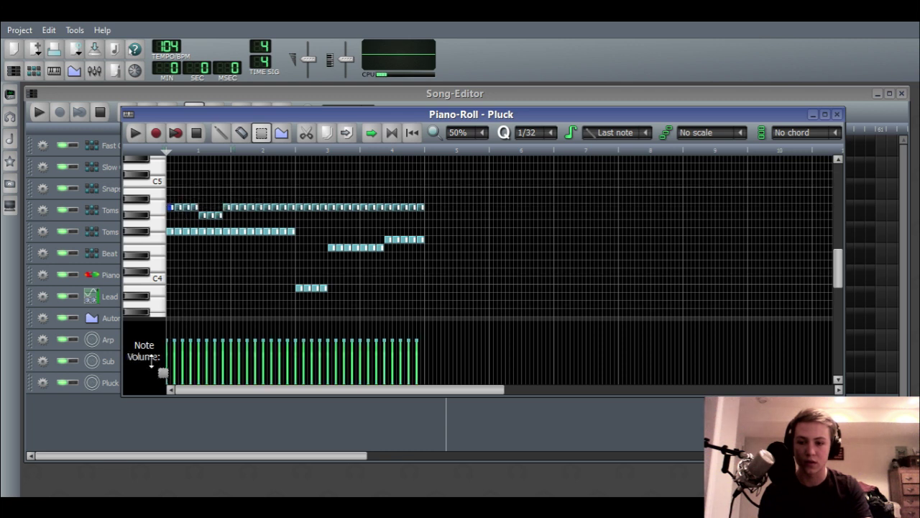
left_click(169, 386)
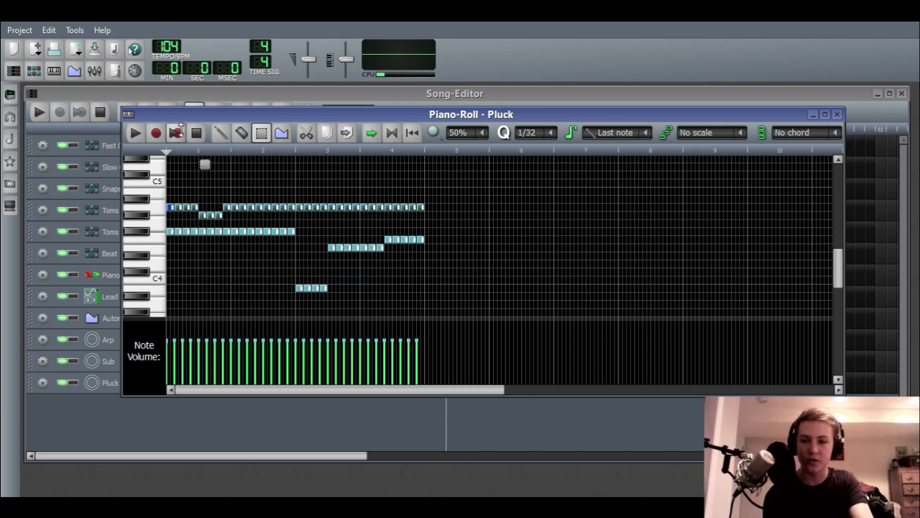
left_click(135, 133)
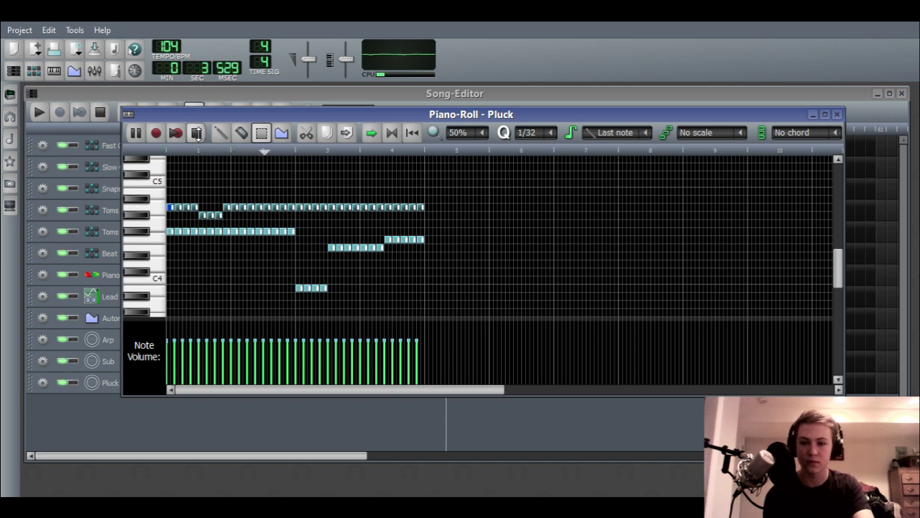
left_click(196, 133)
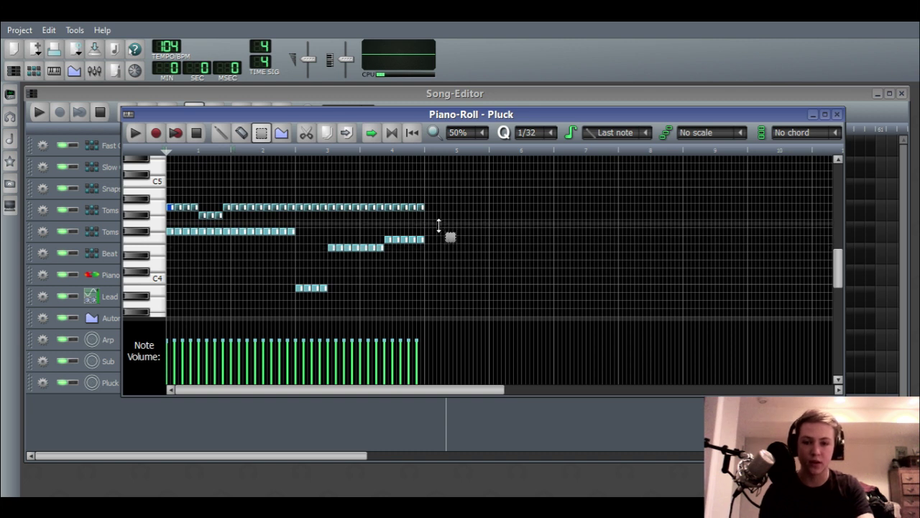
Select the lower notes of the second Pluck pattern and set their note panning fully right
left_click_drag(449, 220, 172, 296)
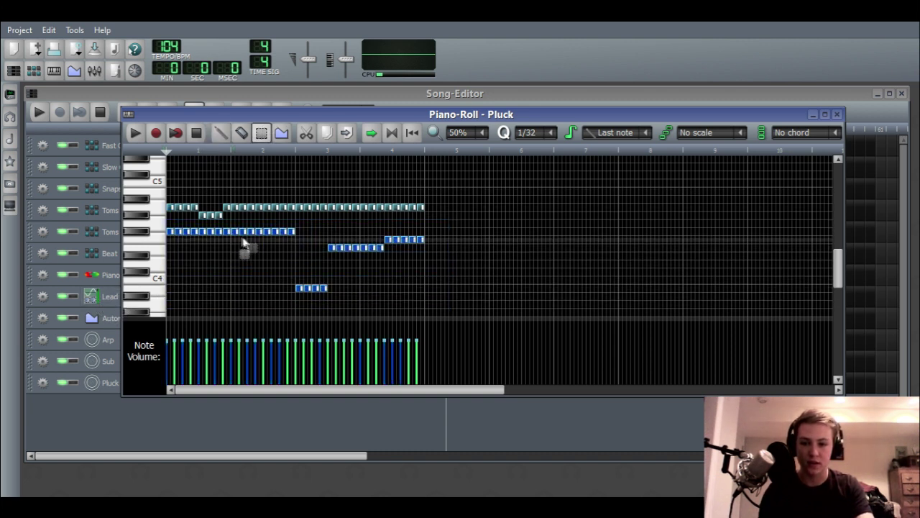
left_click(143, 352)
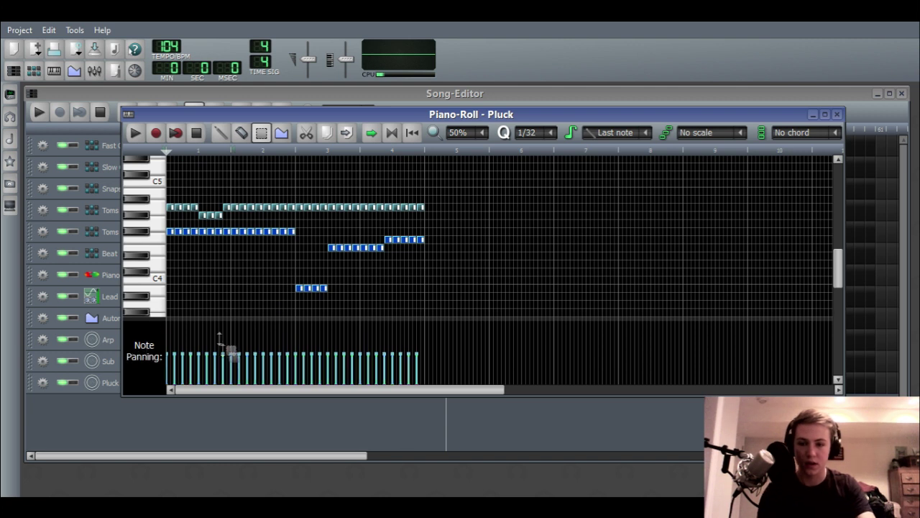
mouse_move(169, 321)
left_mouse_down()
mouse_move(202, 320)
mouse_move(170, 321)
mouse_move(412, 322)
left_mouse_up()
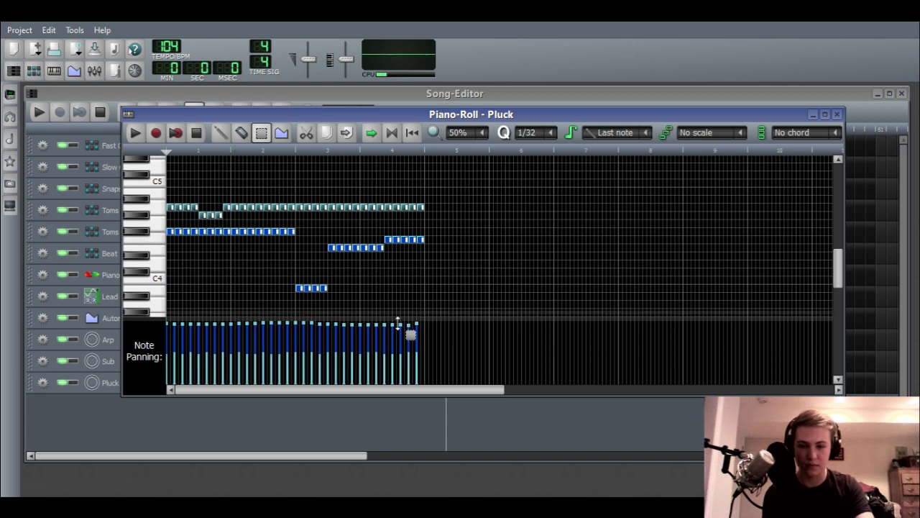
left_click_drag(368, 320, 229, 322)
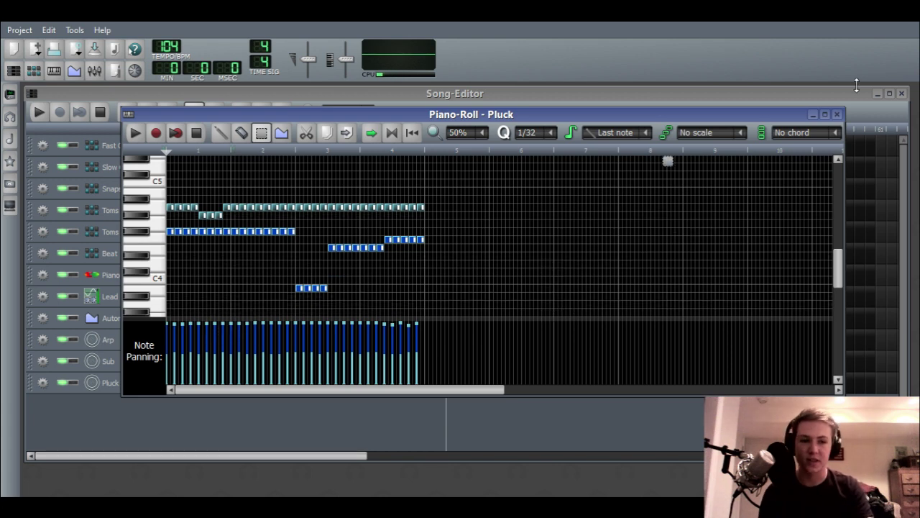
Close the Piano-Roll and play the song from bar 21 to hear the panned Pluck notes in context
left_click(836, 115)
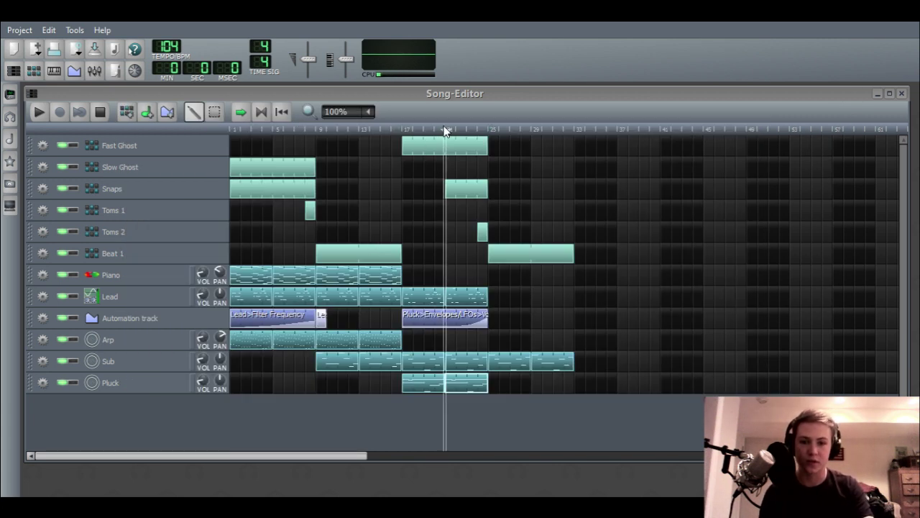
key("space")
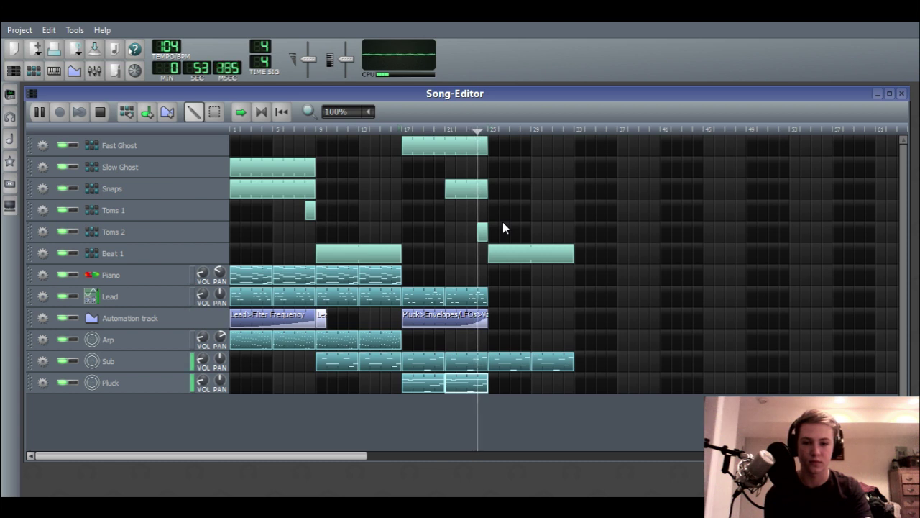
left_click(100, 113)
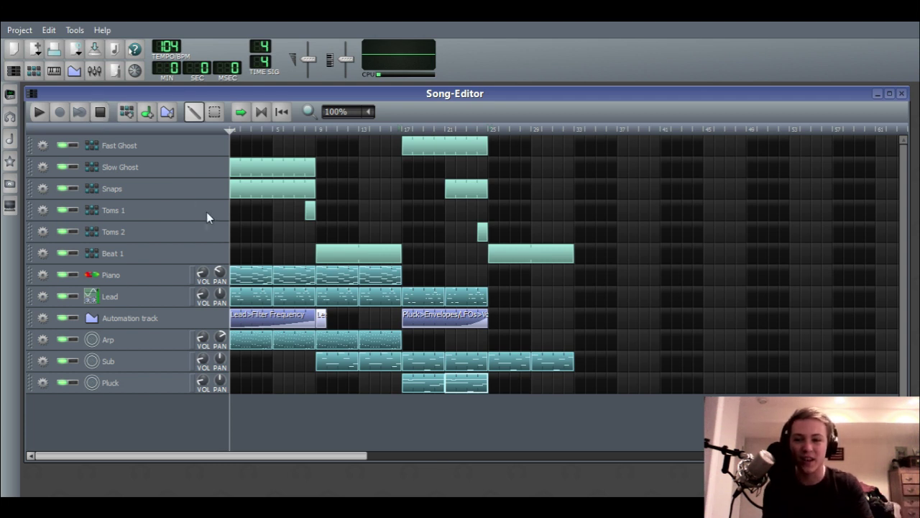
Open the Piano track's effects chain and move the instrument window clear of the track controls
left_click(148, 279)
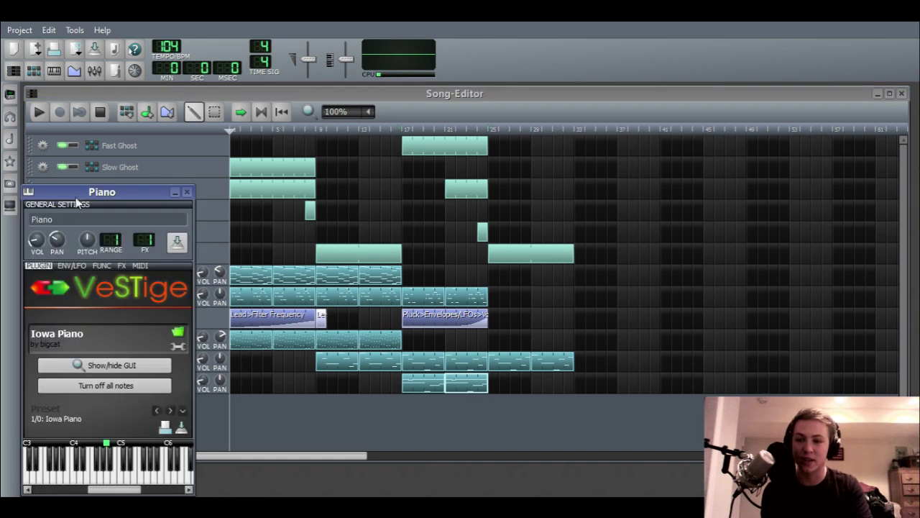
left_click_drag(67, 204, 305, 169)
left_click(325, 227)
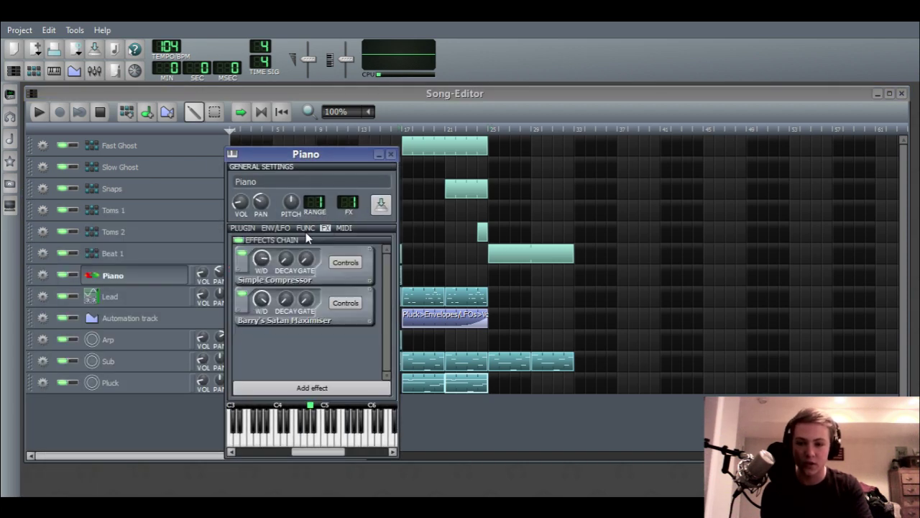
left_click_drag(319, 217, 492, 226)
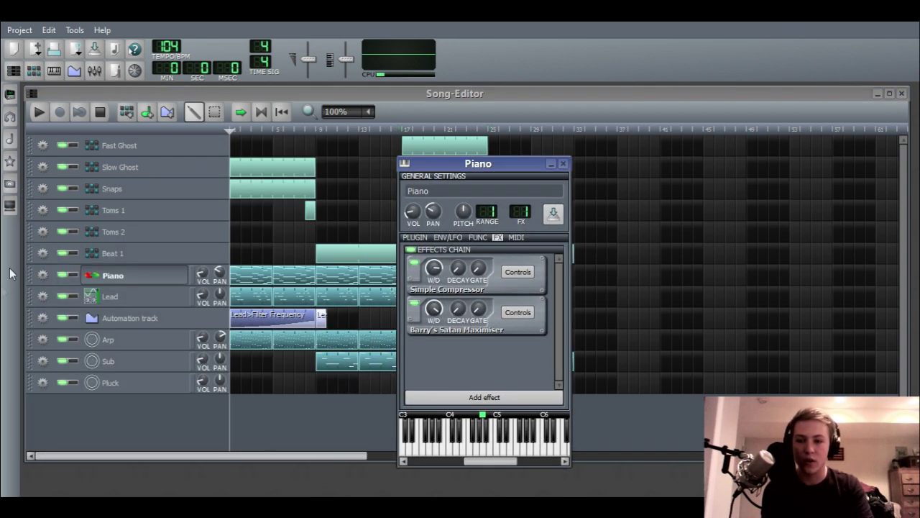
Solo the Piano track and centre its panning, playing it from the start before and after the change
left_click(74, 275)
left_click(49, 116)
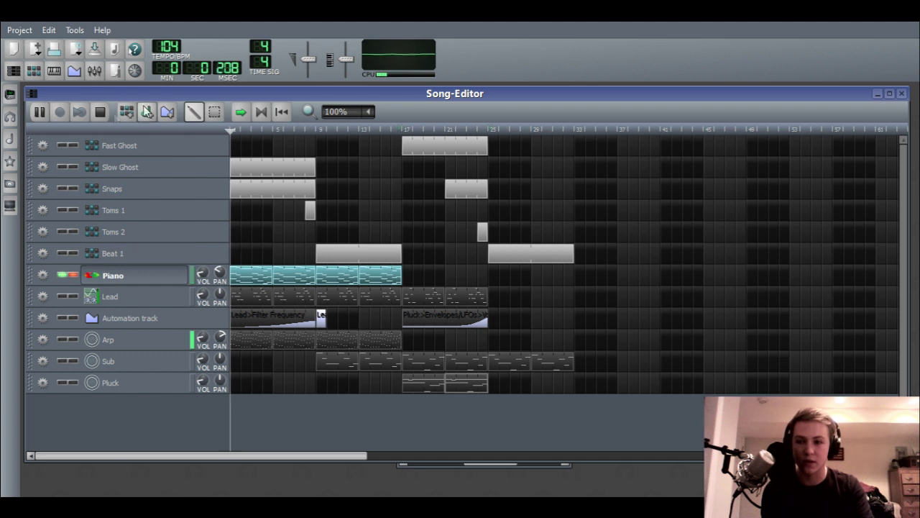
left_click(102, 114)
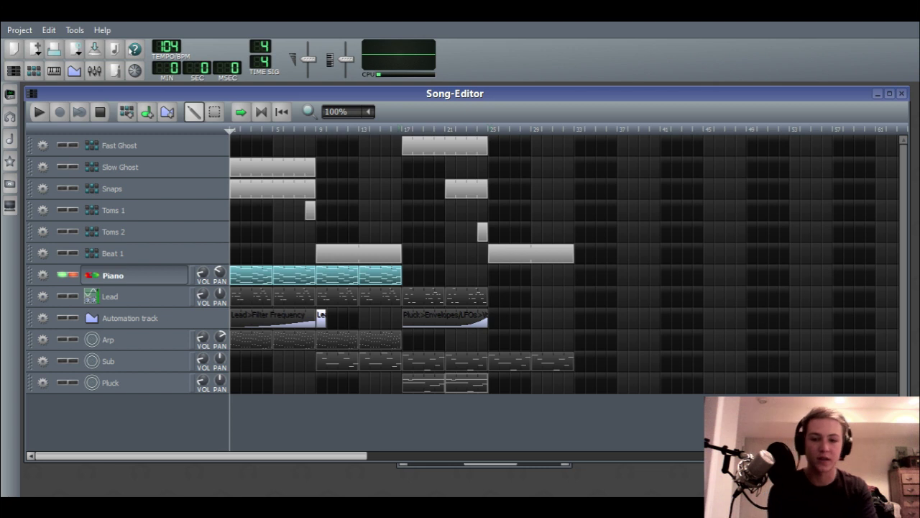
left_click(39, 114)
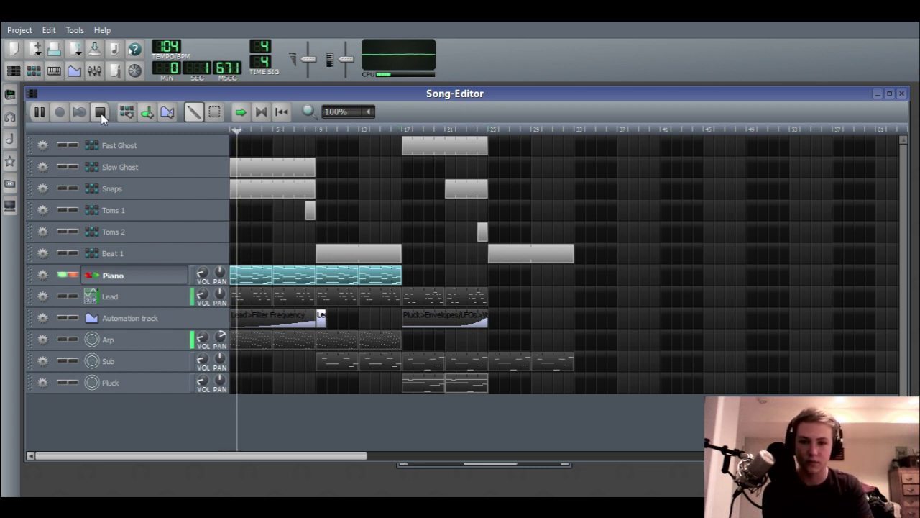
left_click(101, 113)
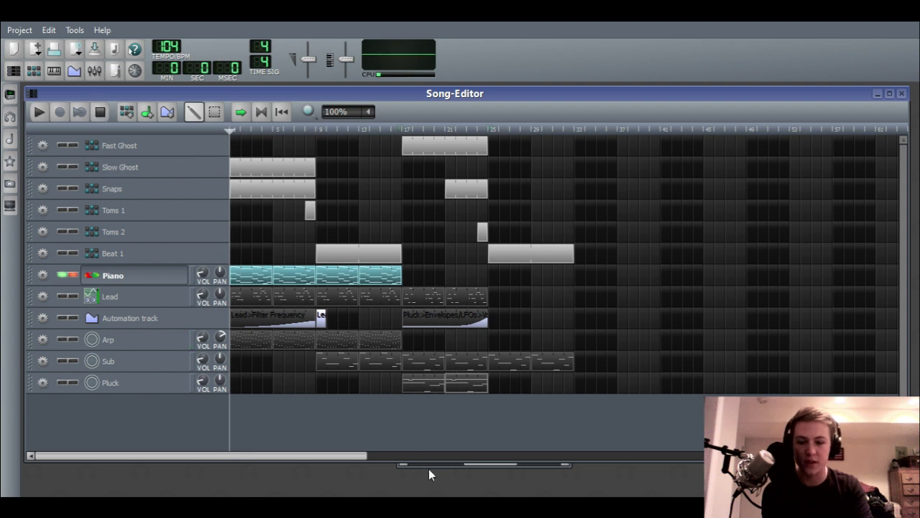
Add a Stereophonic Matrix effect to the Piano and turn both of its cross-channel levels down to minimum
left_click(430, 466)
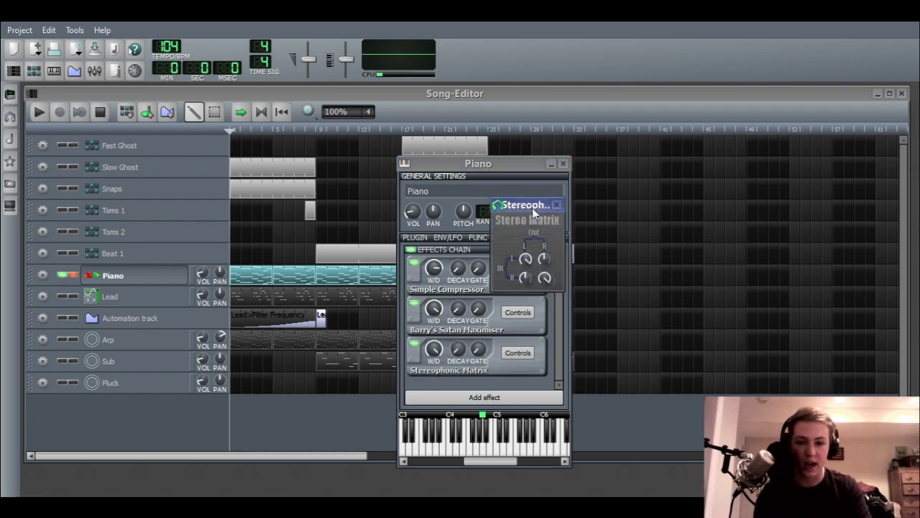
left_click_drag(532, 208, 490, 208)
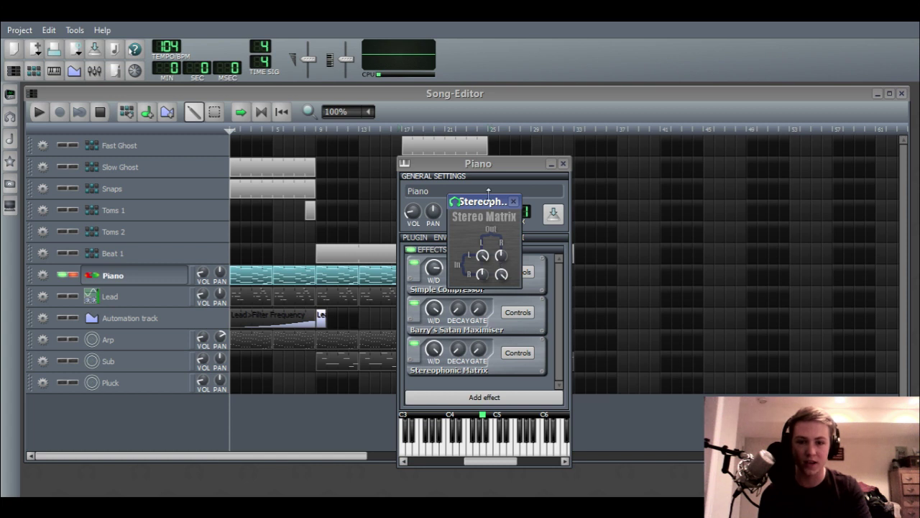
left_click_drag(488, 193, 488, 238)
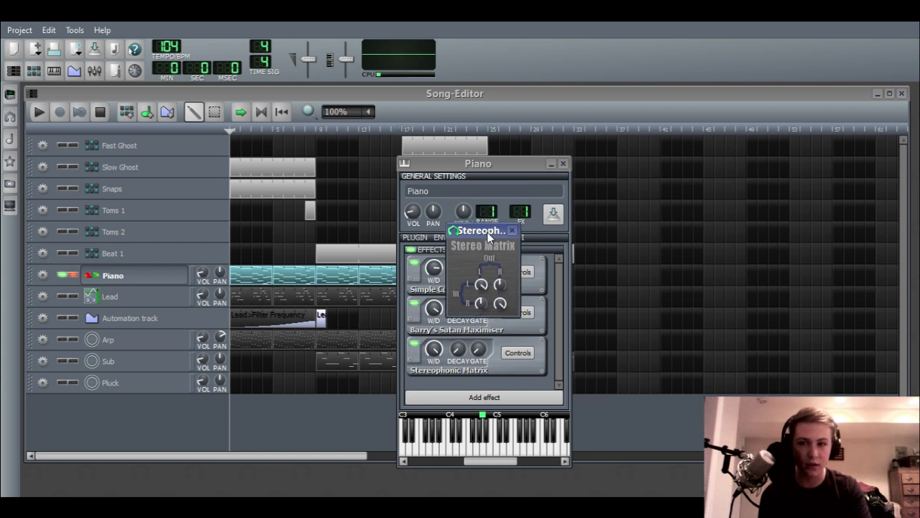
left_click_drag(484, 234, 440, 256)
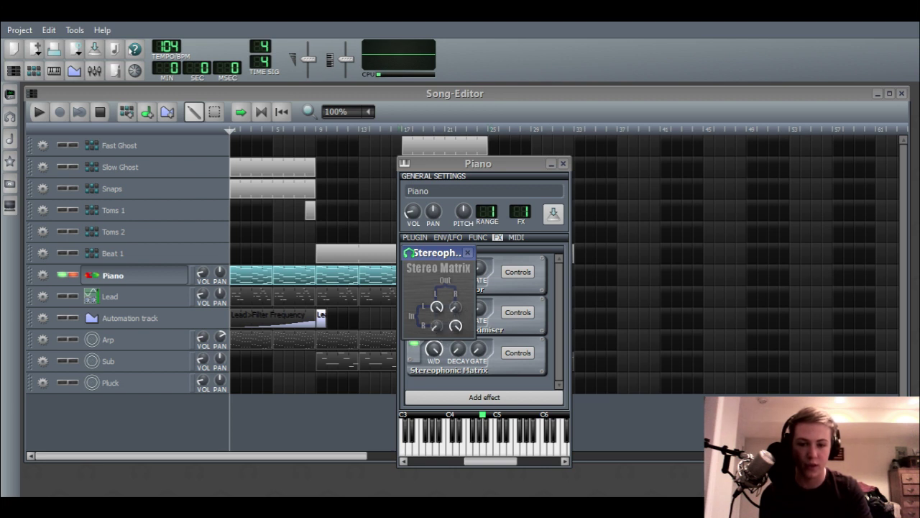
left_click(467, 253)
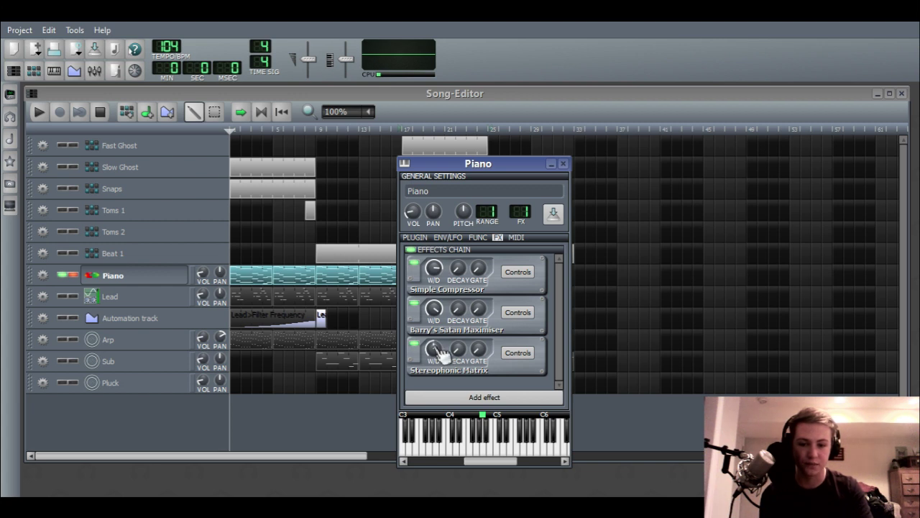
Play the soloed Piano while varying the Stereophonic Matrix's wet/dry level to hear how it affects the sound
left_click(39, 112)
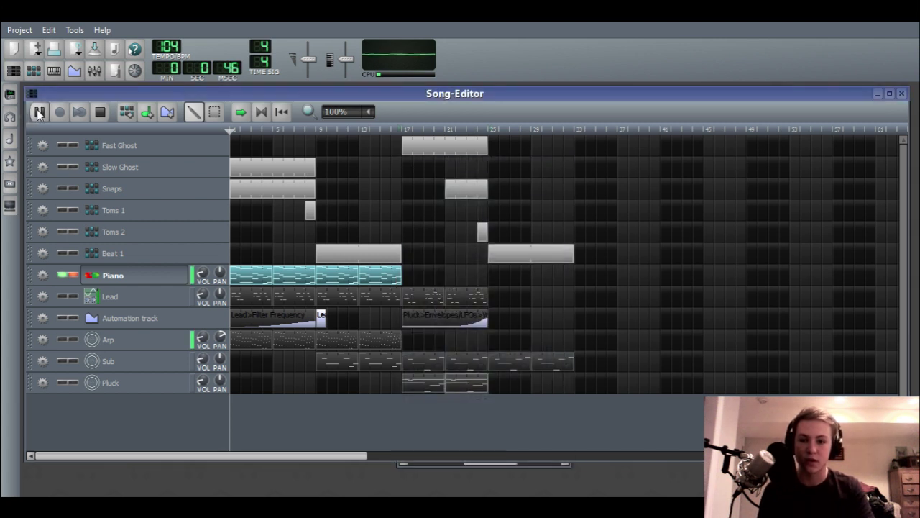
left_click(157, 277)
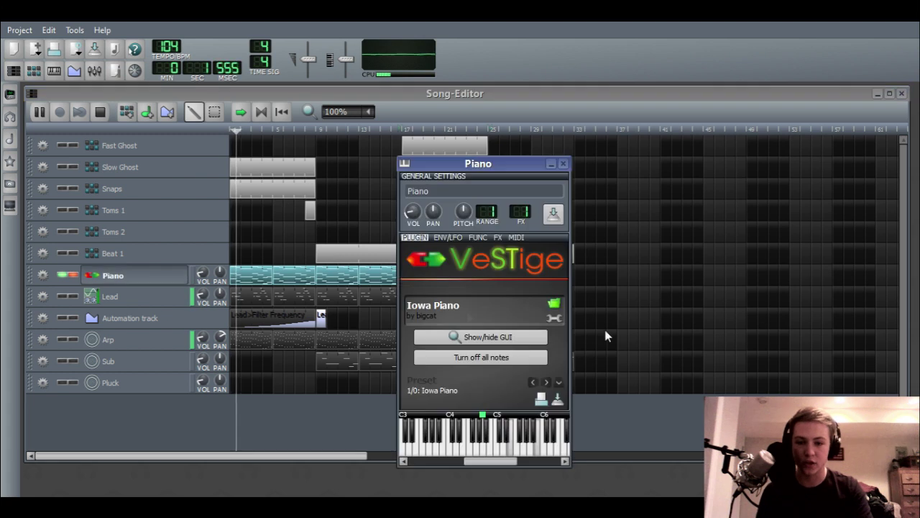
left_click(497, 238)
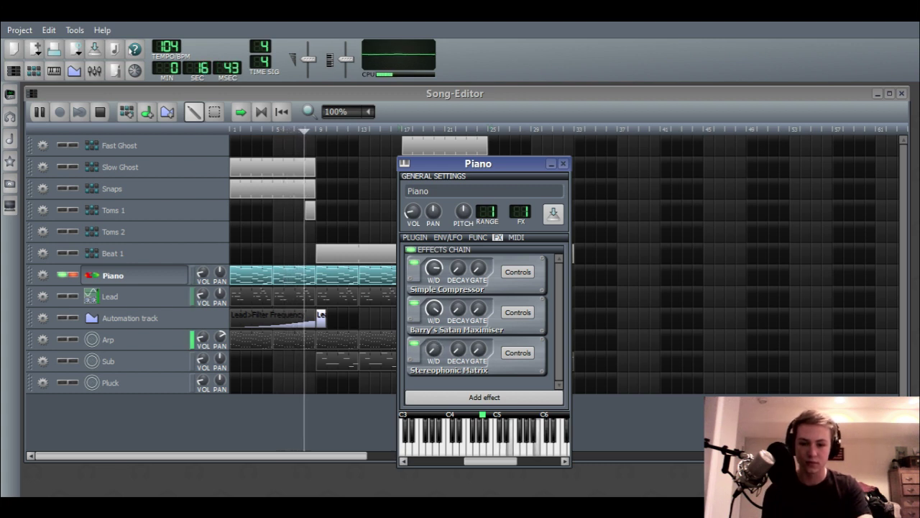
key("space")
left_click(26, 90)
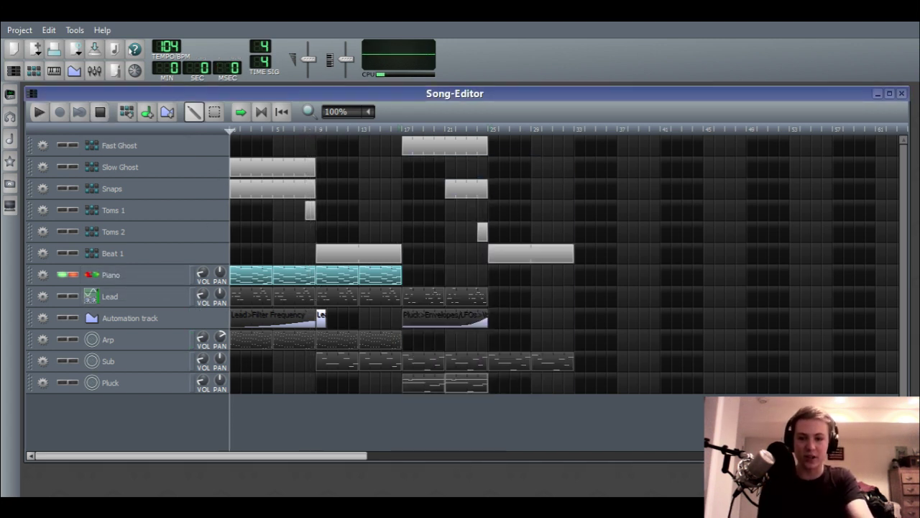
Lower the wet/dry level of the Piano's Stereophonic Matrix to slightly above the middle
left_click(140, 276)
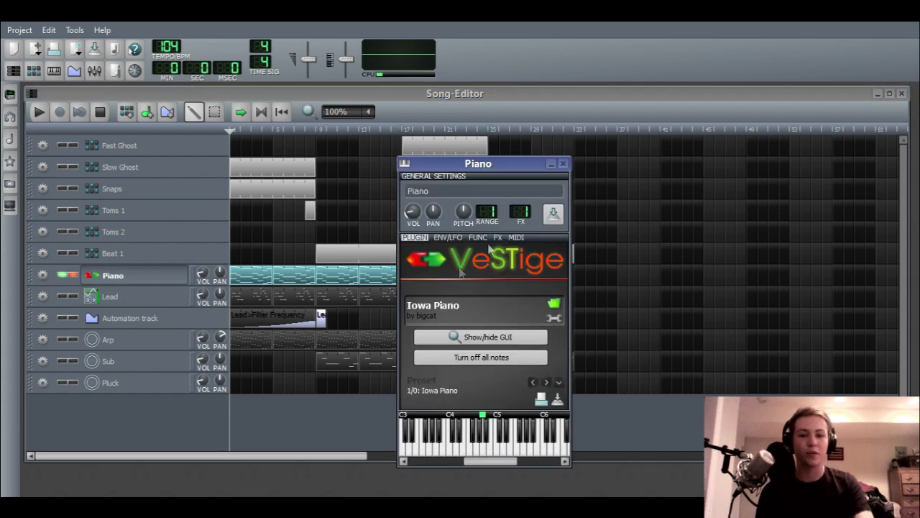
left_click(503, 240)
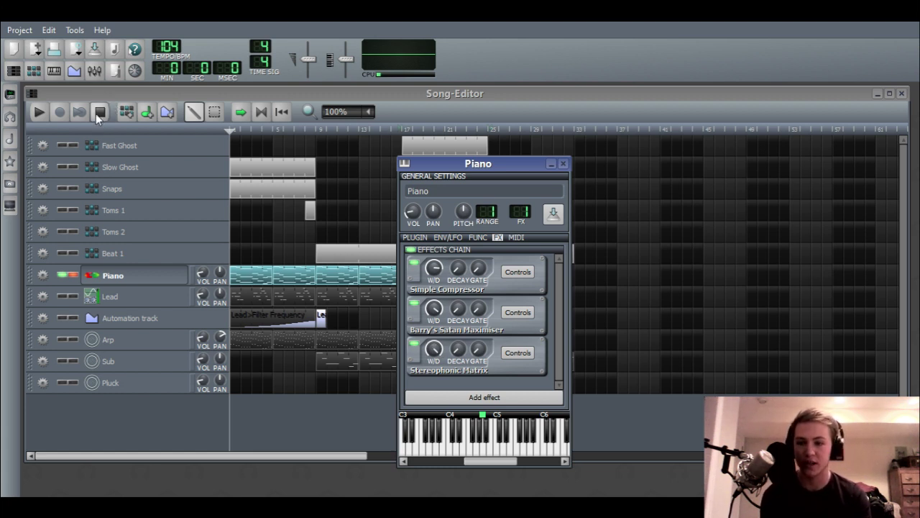
left_click_drag(446, 167, 297, 156)
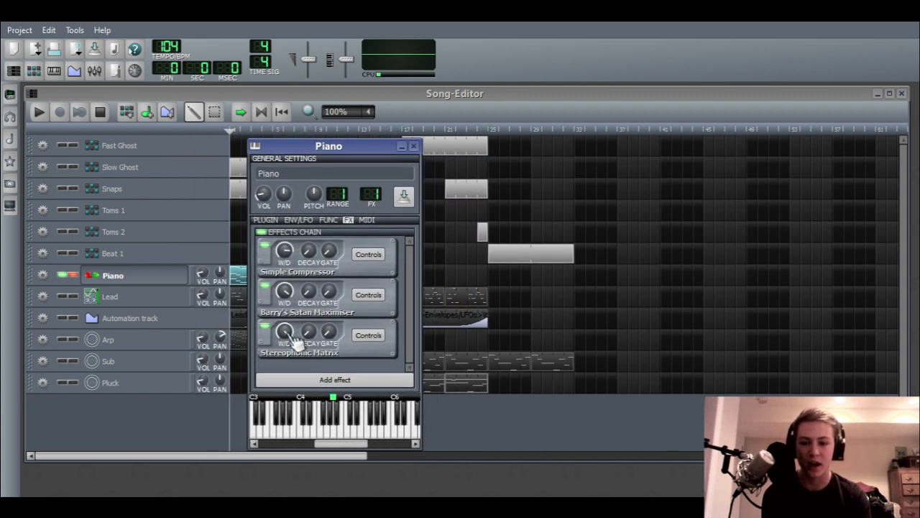
left_click_drag(293, 336, 293, 332)
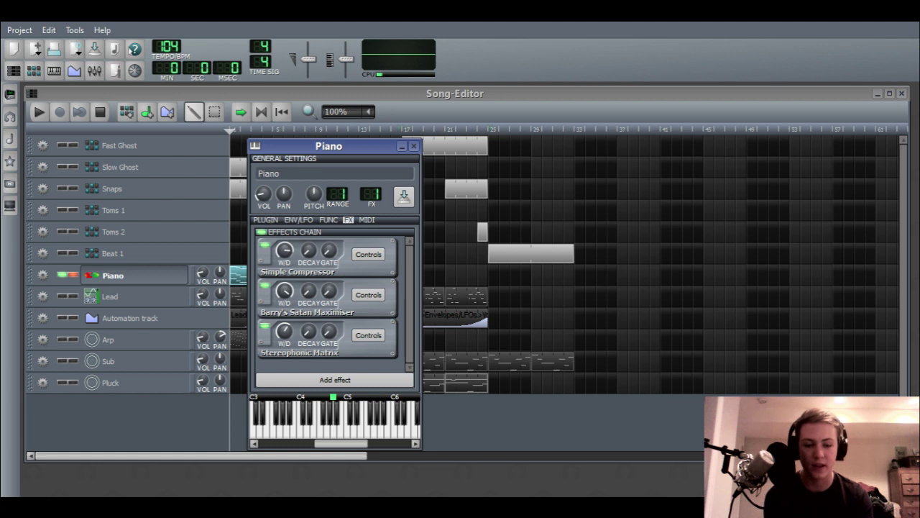
left_click_drag(293, 332, 293, 334)
Play the Piano with the Stereophonic Matrix bypassed and switch the effect back on during playback to compare
left_click(265, 327)
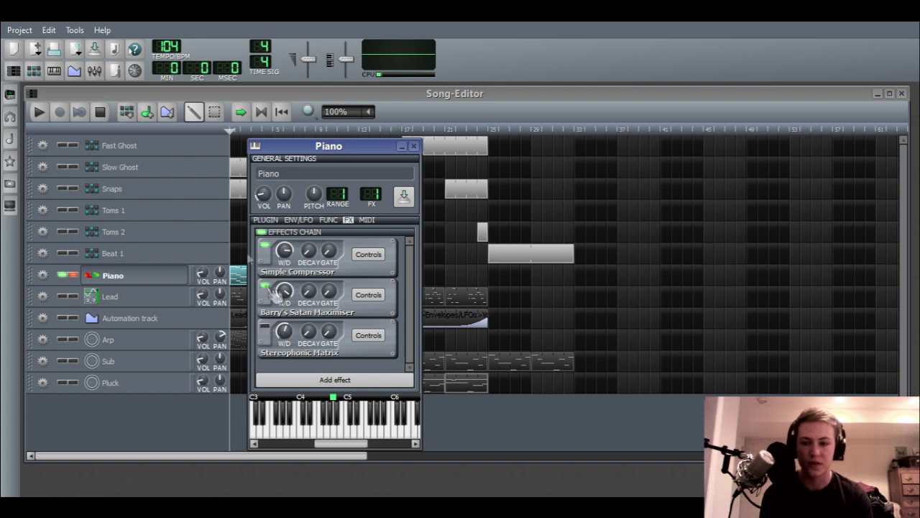
left_click(44, 110)
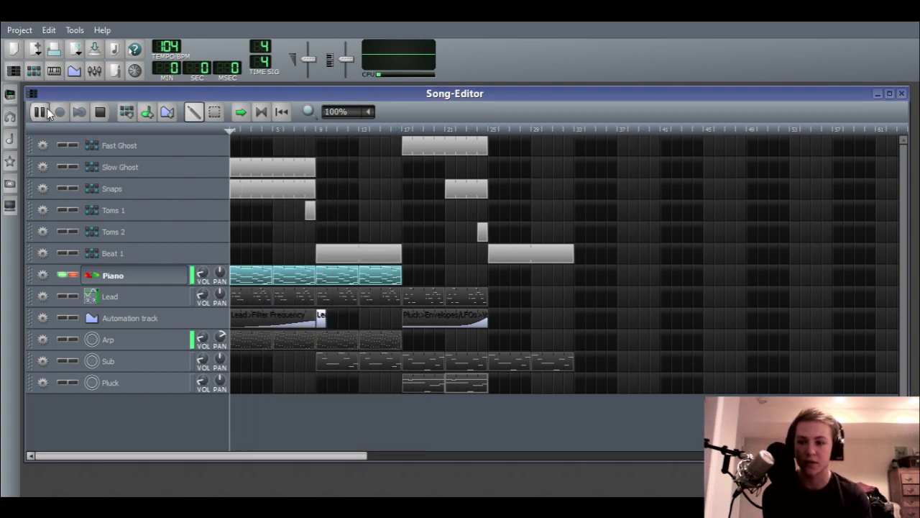
left_click(144, 281)
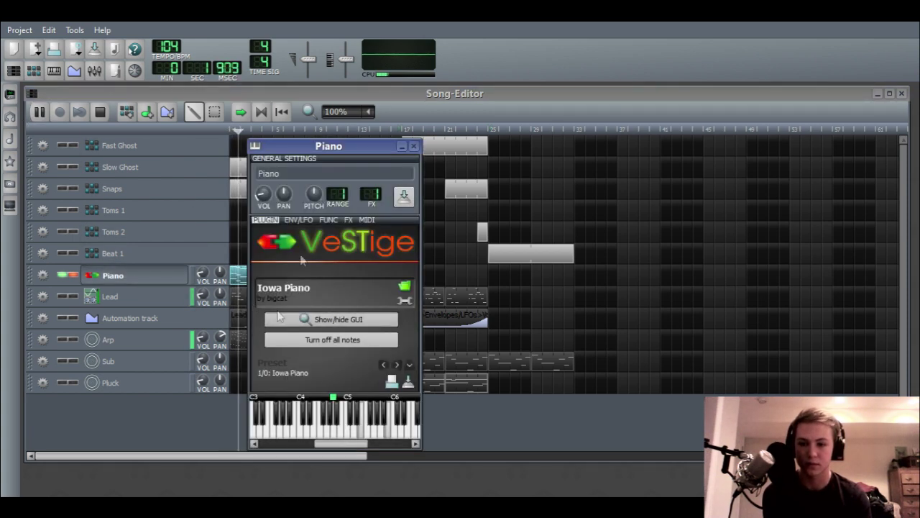
left_click(348, 219)
left_click(266, 329)
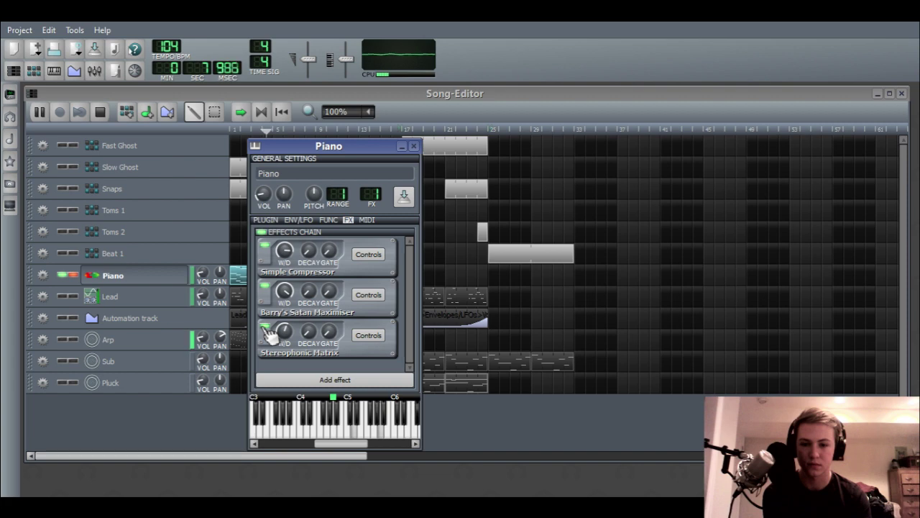
left_click(414, 146)
left_click(101, 112)
Review the channel levels of the Piano's Stereophonic Matrix and switch the effect off
left_click(153, 293)
left_click(151, 281)
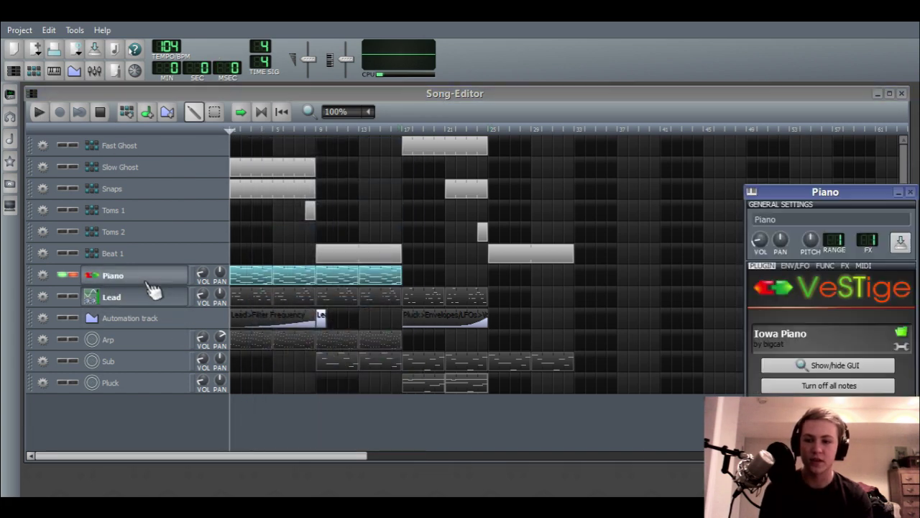
left_click(845, 266)
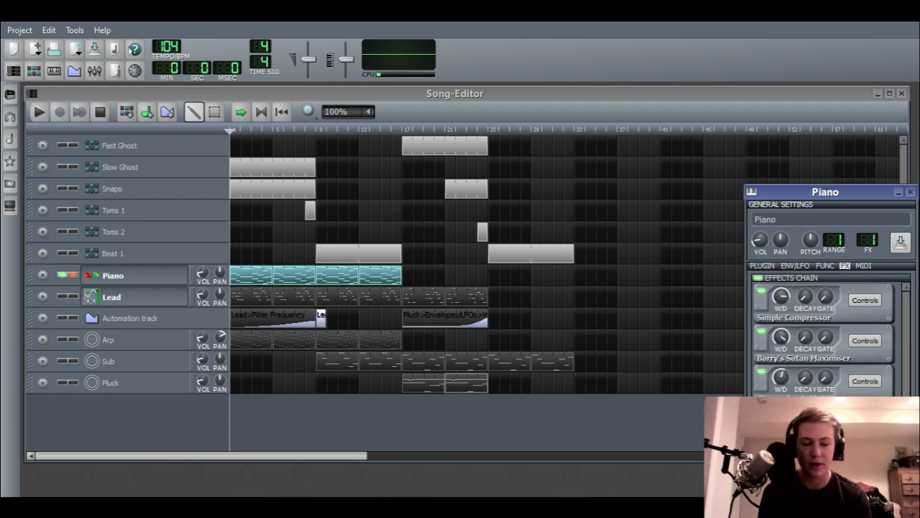
left_click_drag(798, 190, 527, 110)
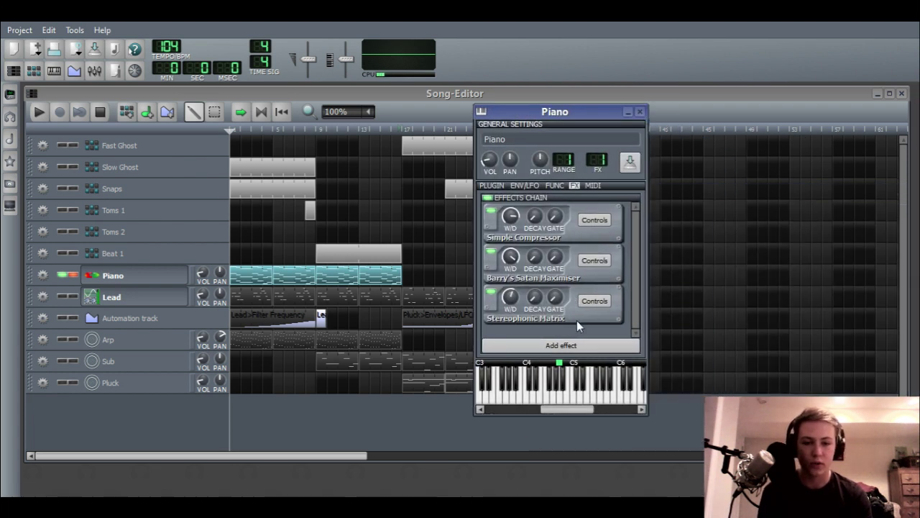
left_click(590, 303)
left_click_drag(730, 294, 483, 200)
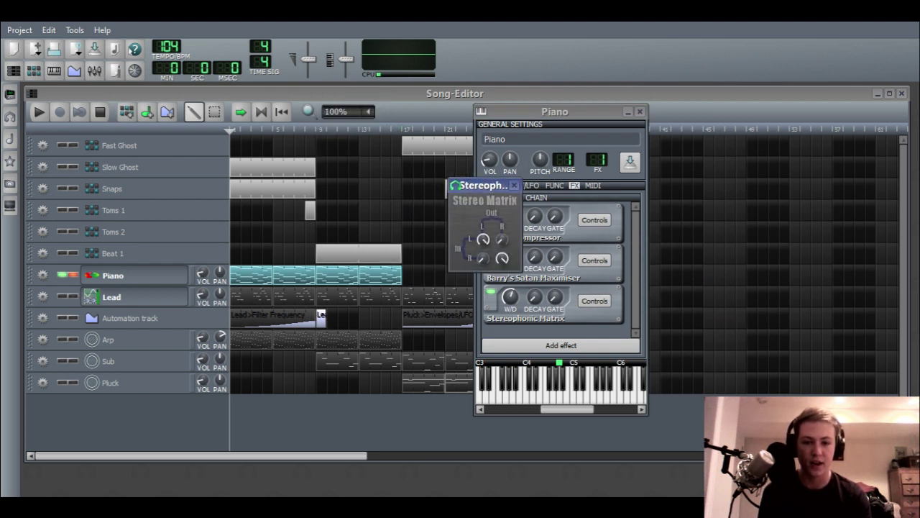
left_click(514, 185)
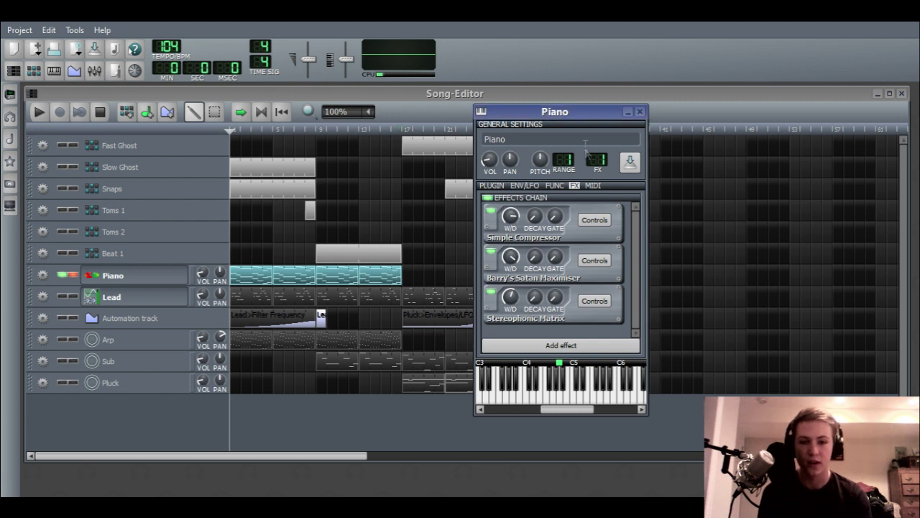
left_click(491, 292)
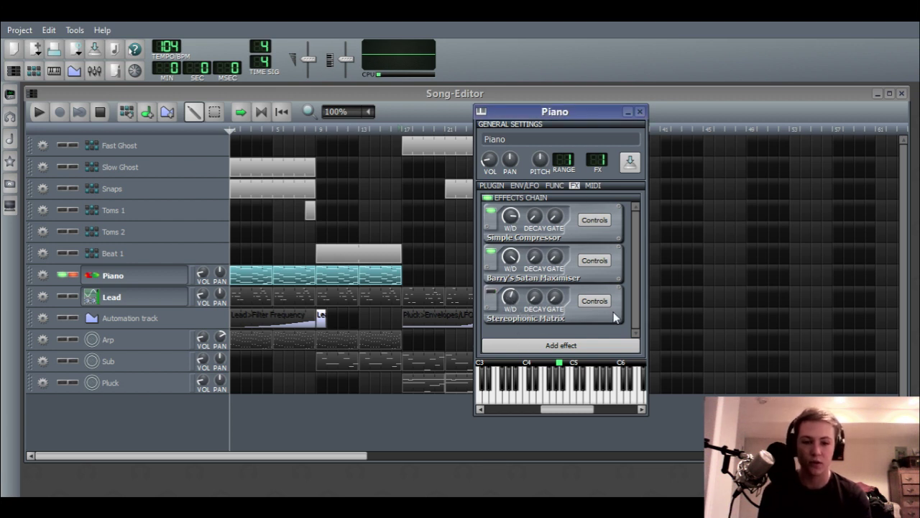